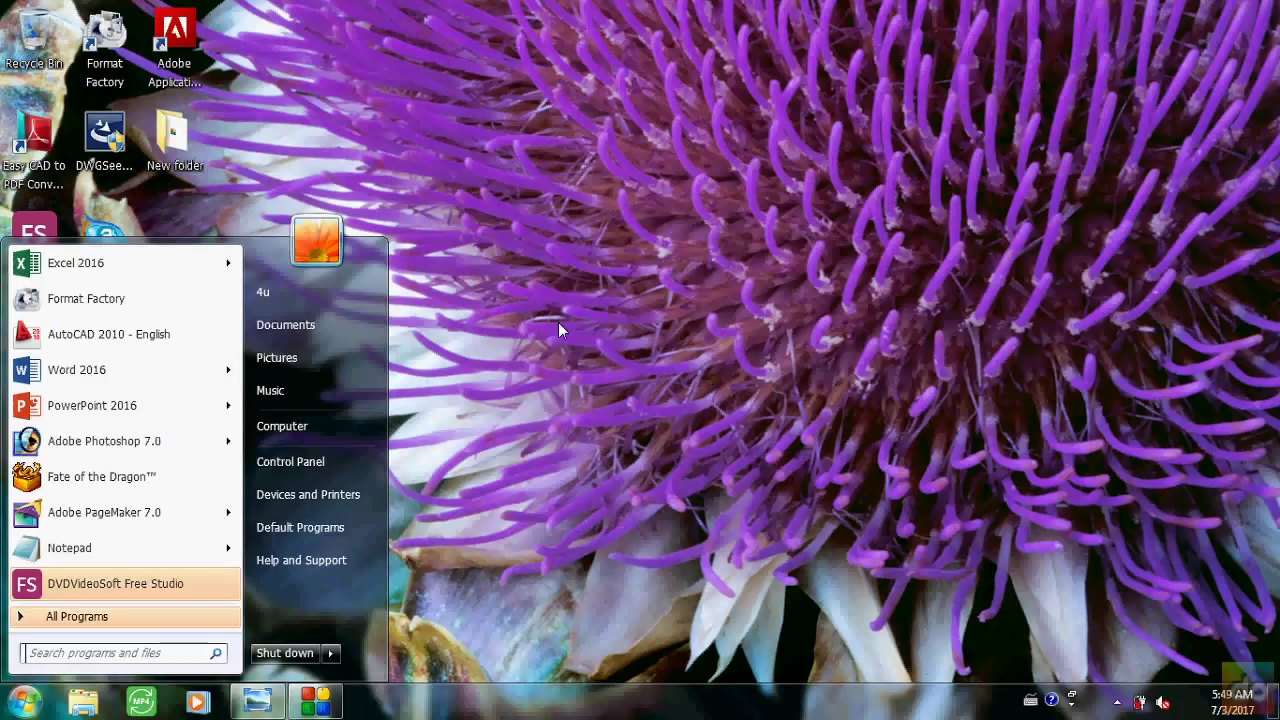
# - Close the Start menu, then open the Recycle Bin from the desktop and close its window again
pyautogui.click(568, 333)
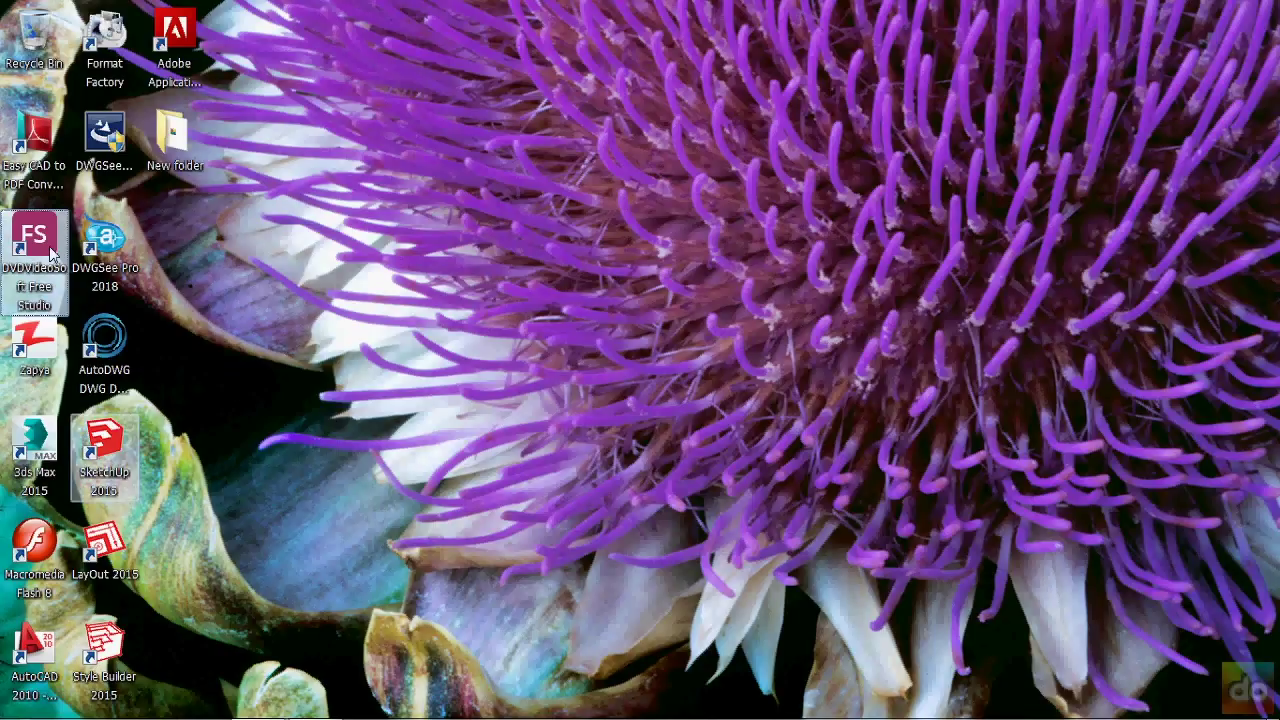
pyautogui.doubleClick(35, 40)
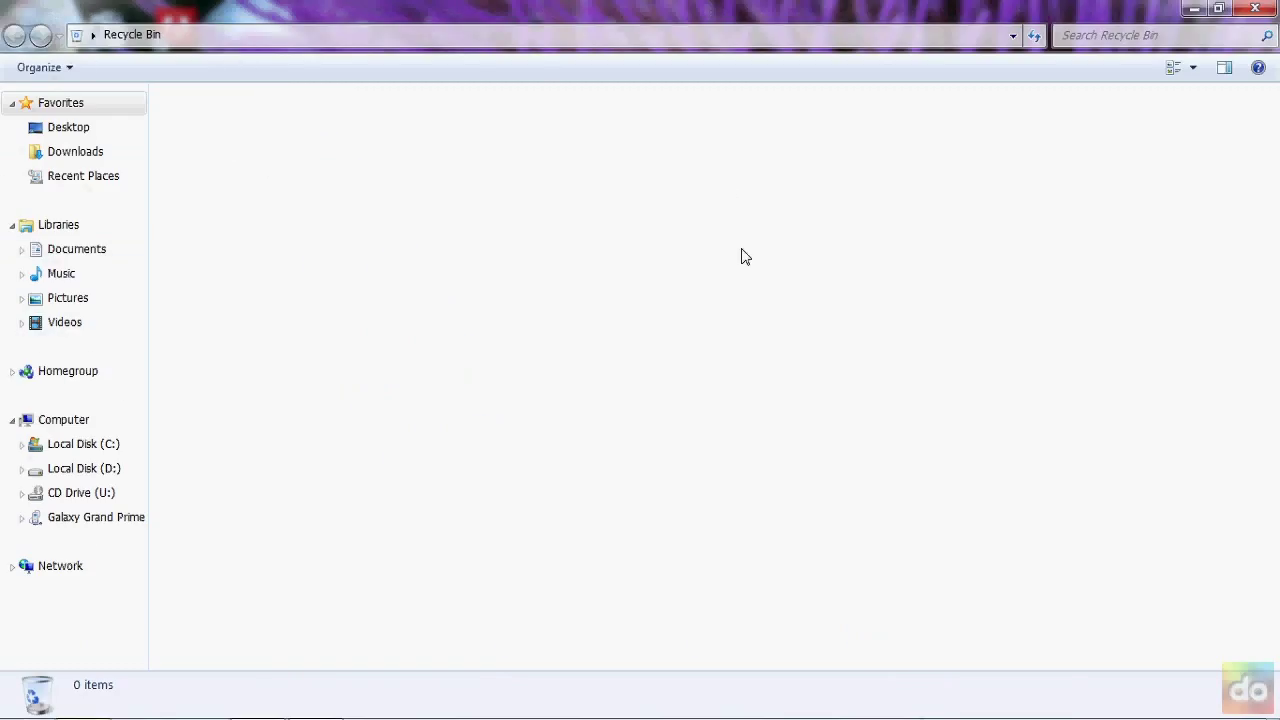
pyautogui.click(1256, 11)
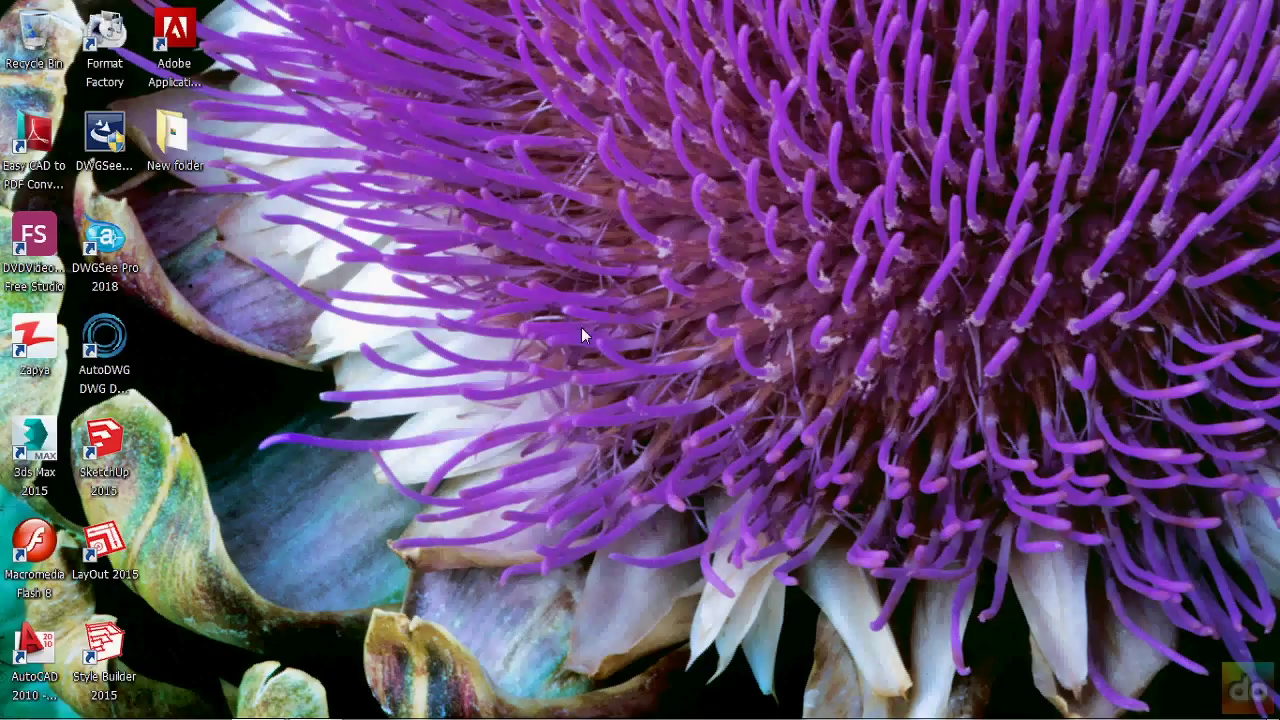
# - Examine the context menus of the desktop, New folder, the Adobe Application Manager shortcut and the taskbar without choosing a command
pyautogui.rightClick(521, 331)
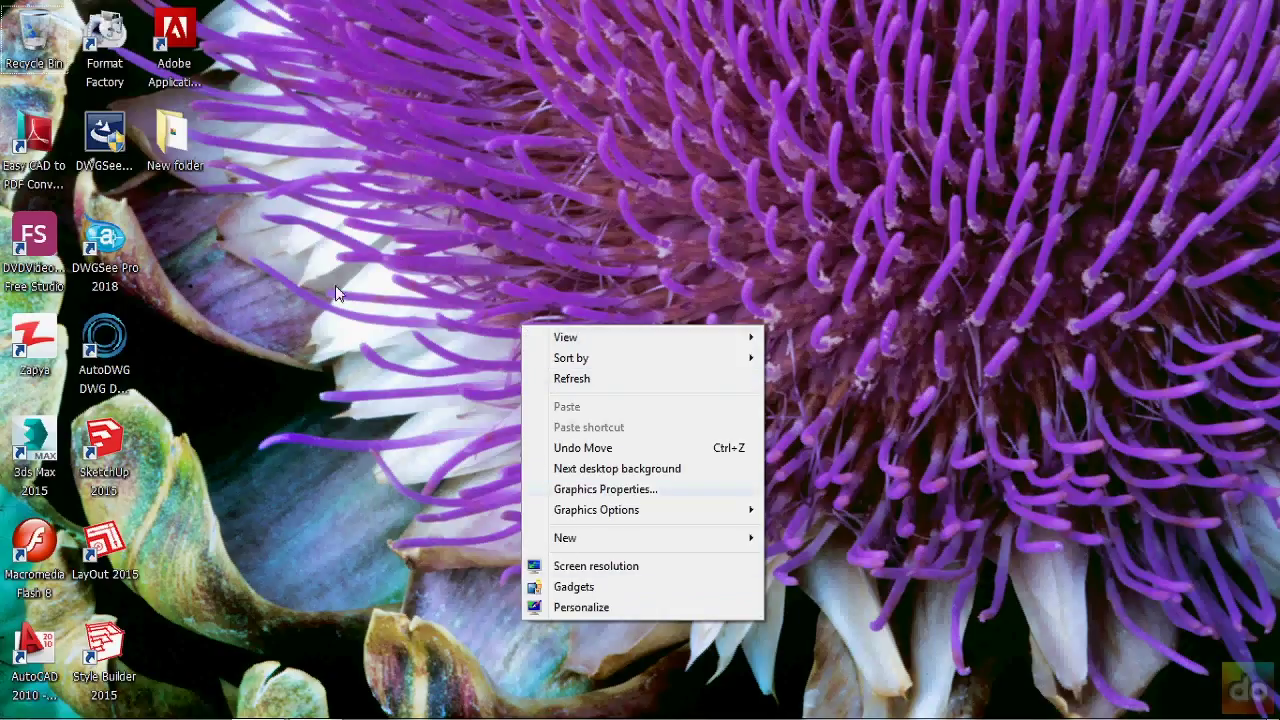
pyautogui.rightClick(173, 140)
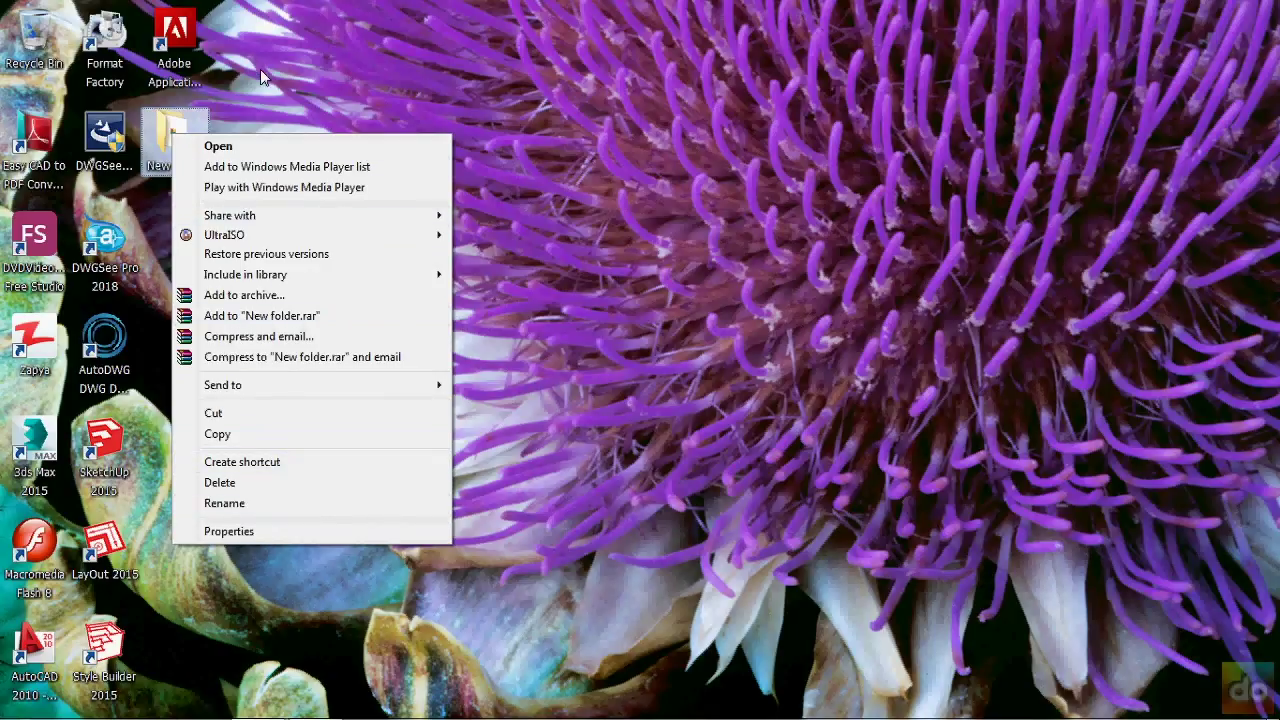
pyautogui.click(175, 38)
pyautogui.rightClick(175, 38)
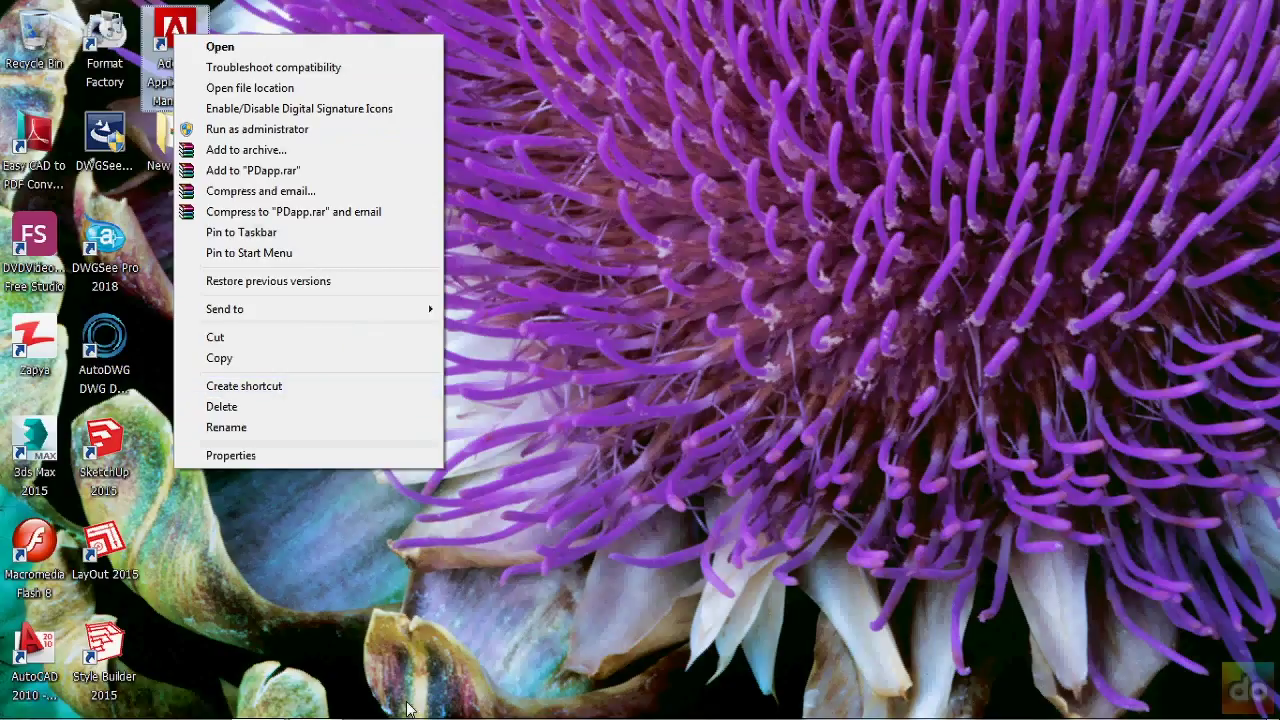
pyautogui.moveTo(527, 696)
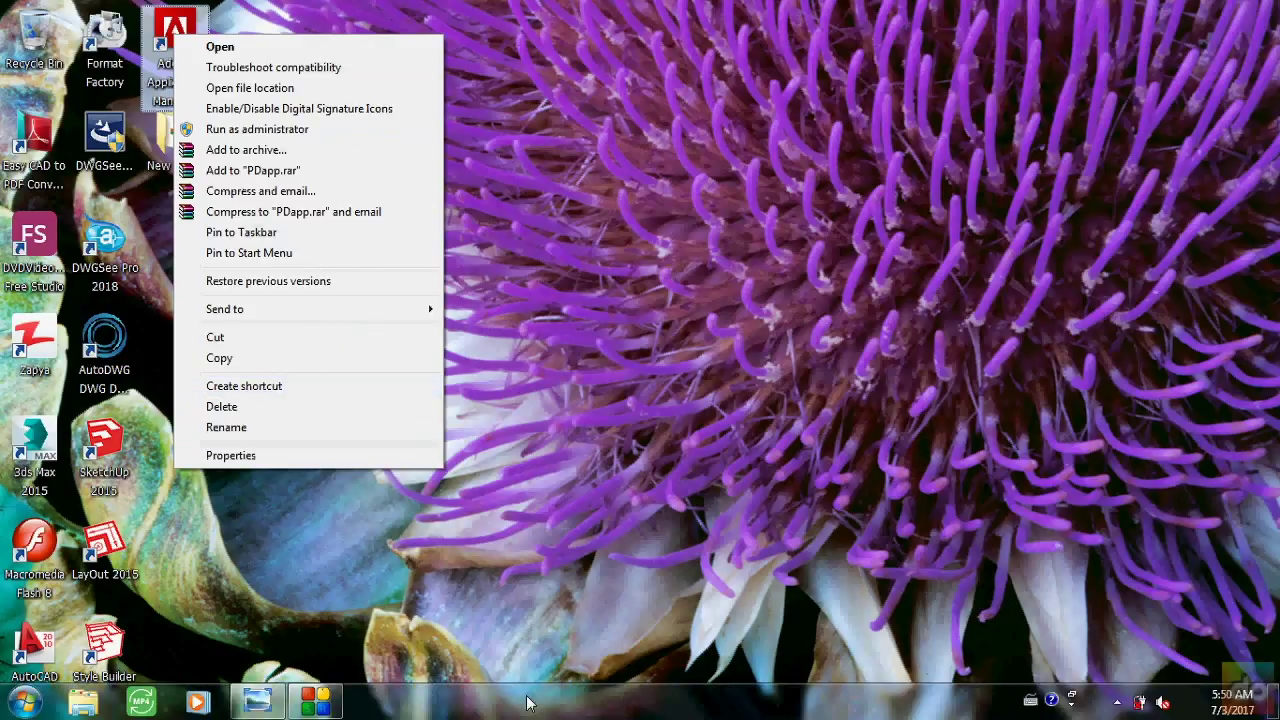
pyautogui.click(583, 453)
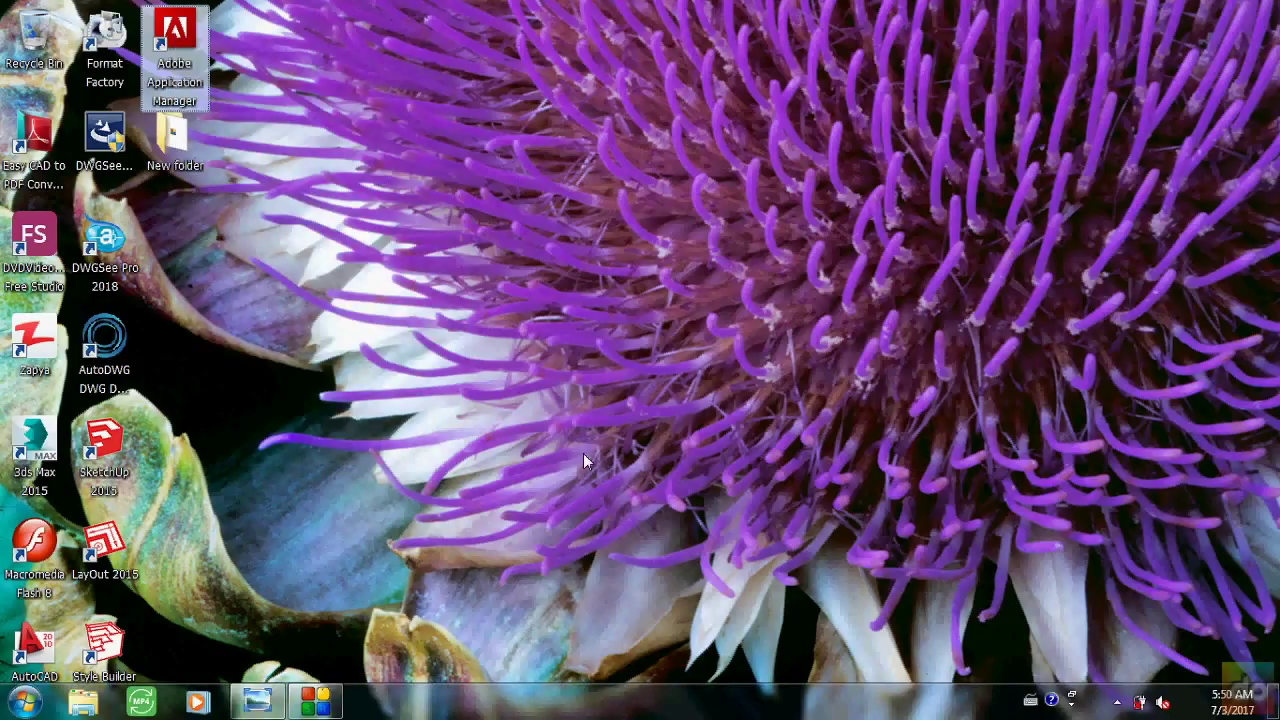
pyautogui.rightClick(590, 710)
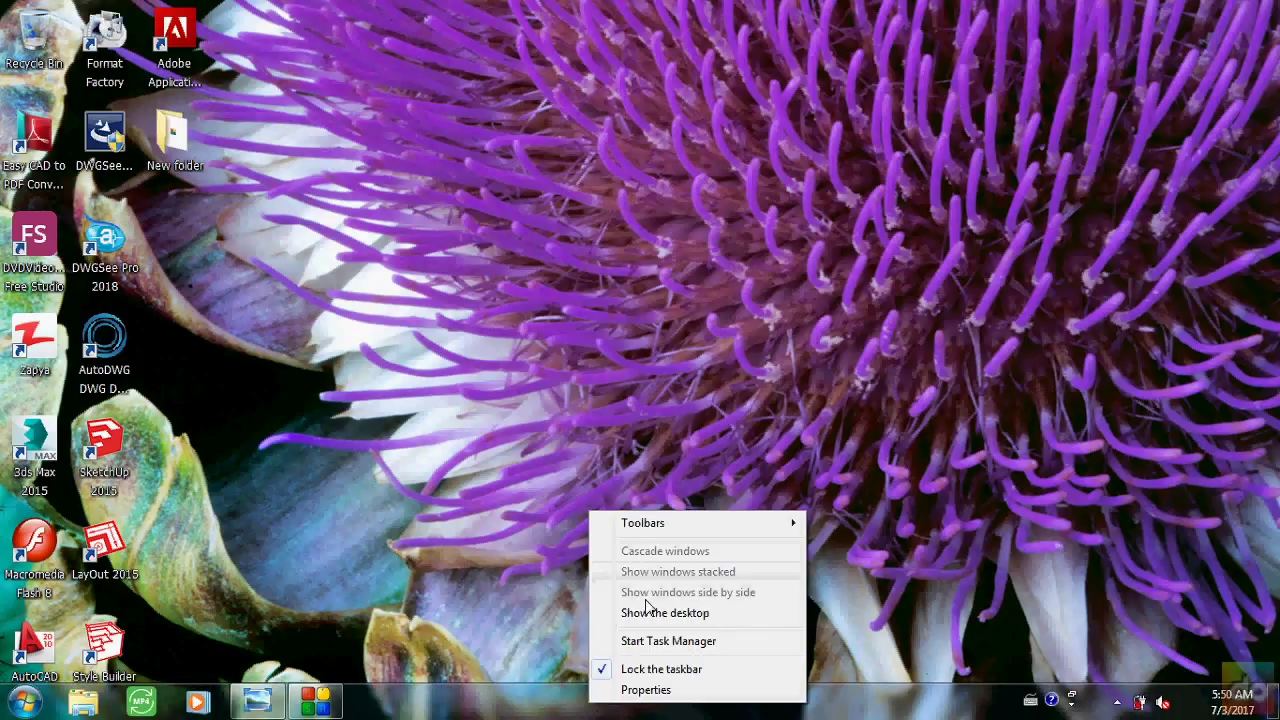
pyautogui.click(421, 372)
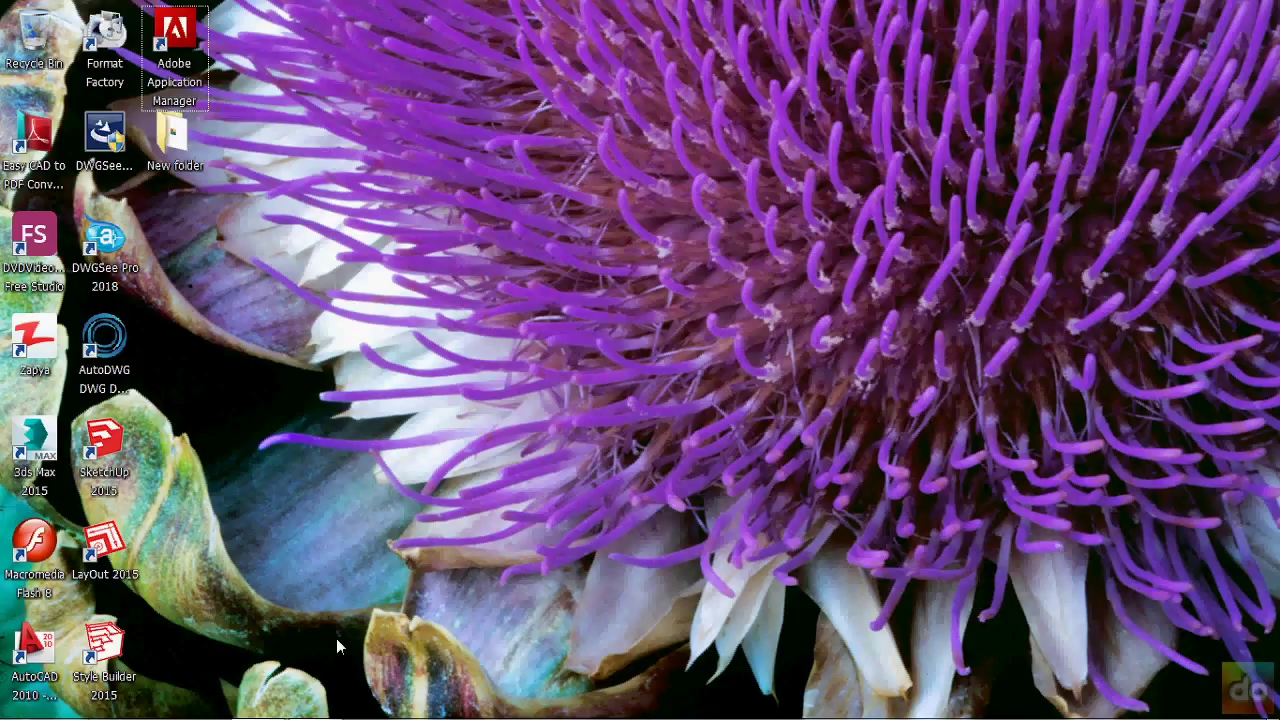
# - Start Notepad and close its empty document window again
pyautogui.click(22, 700)
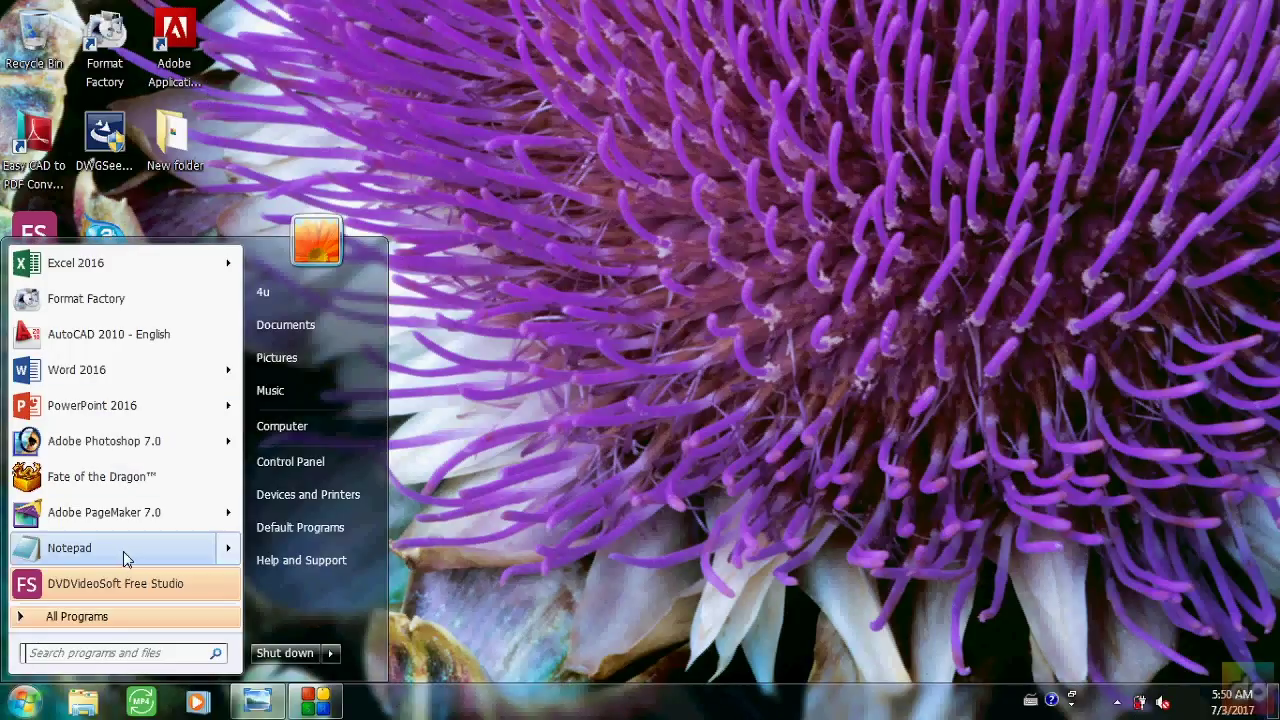
pyautogui.click(70, 548)
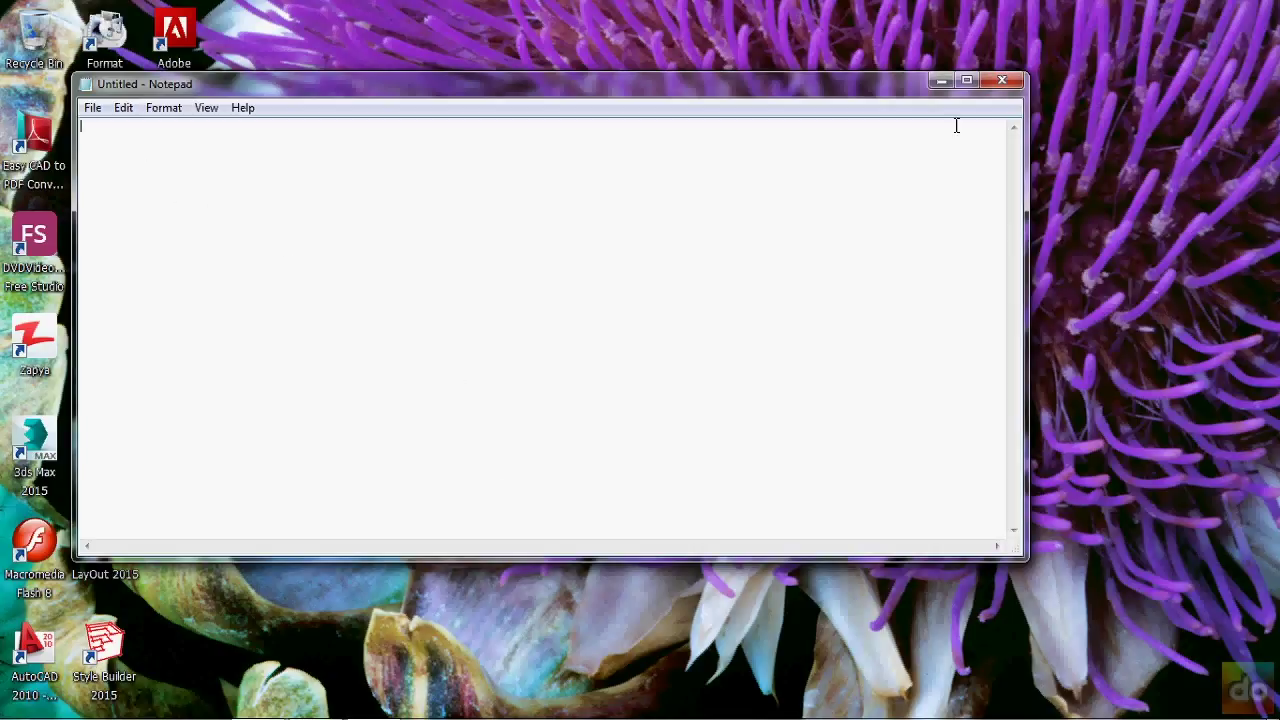
pyautogui.click(1002, 80)
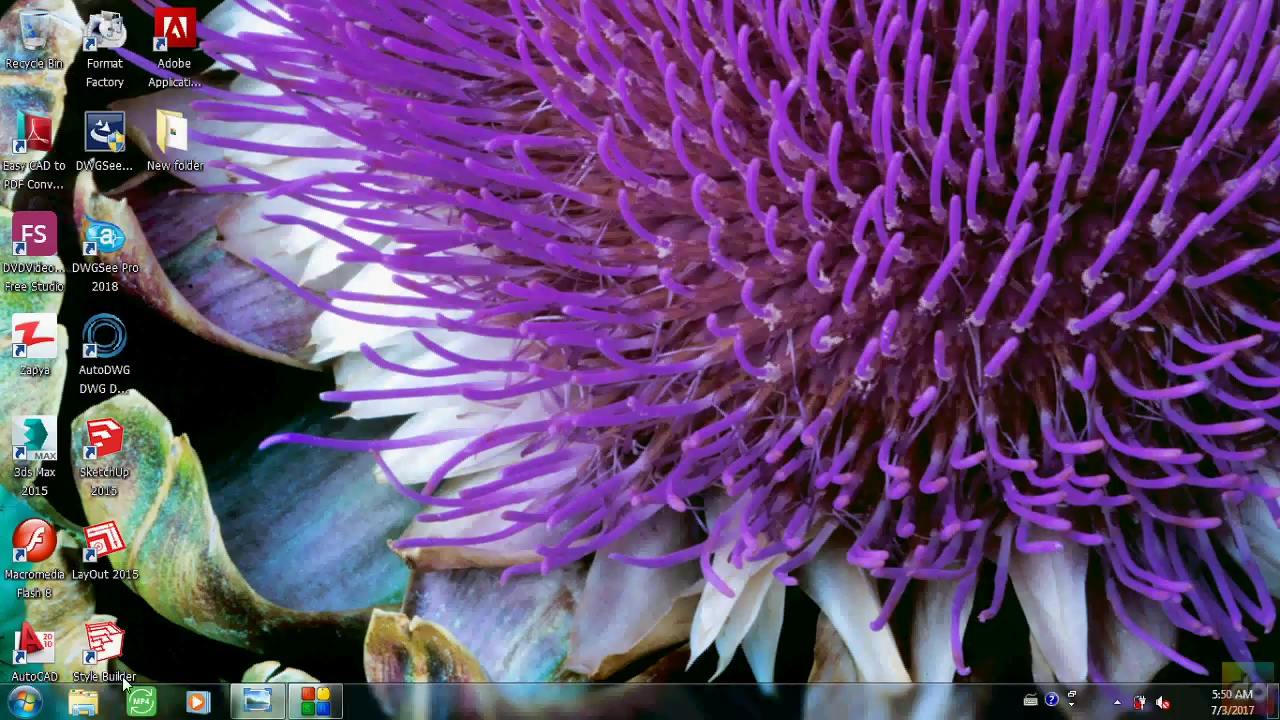
# - Open Windows Help and Support in a maximized window and bring up the "What is Action Center?" topic under Protect your computer
pyautogui.click(24, 703)
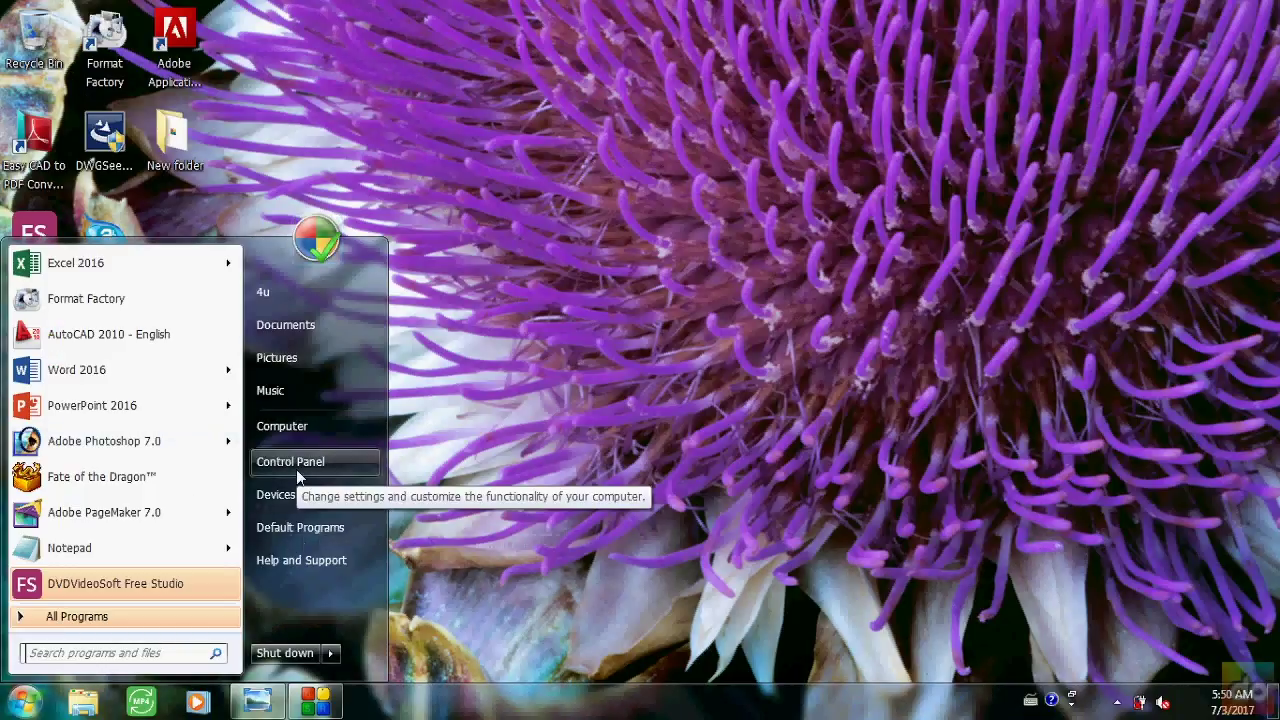
pyautogui.click(296, 561)
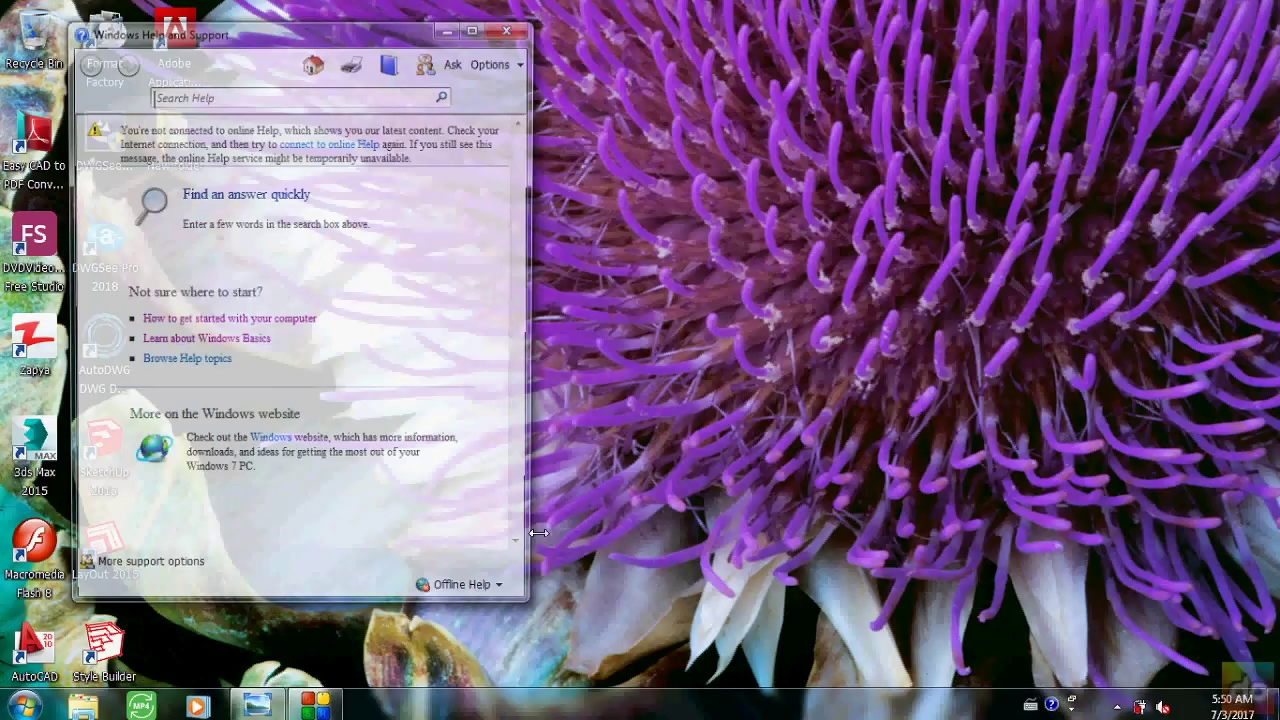
pyautogui.click(476, 27)
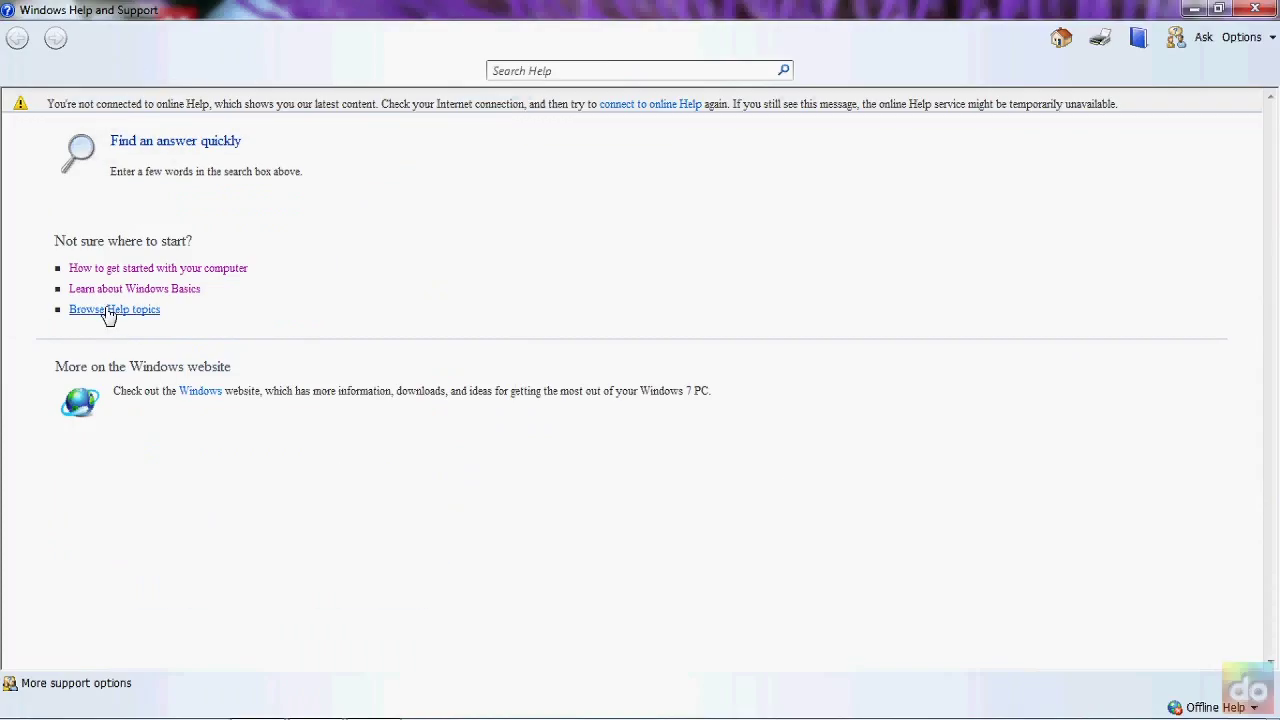
pyautogui.click(142, 272)
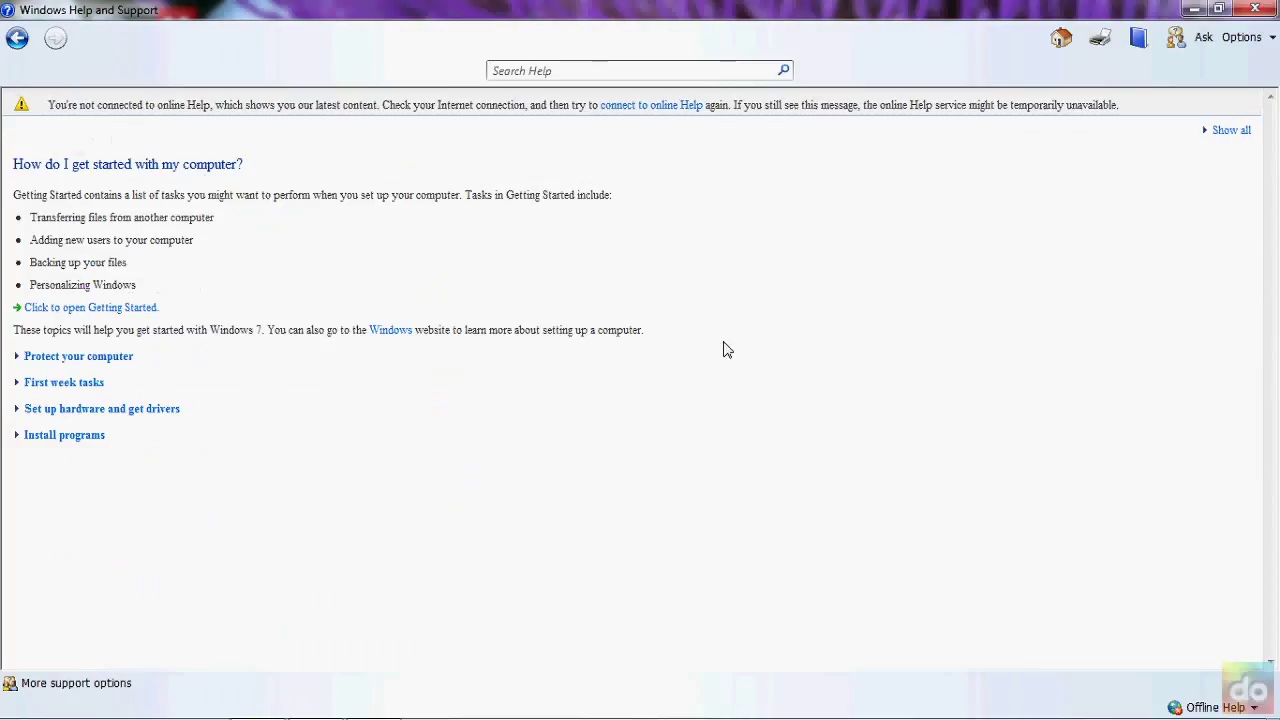
pyautogui.click(92, 358)
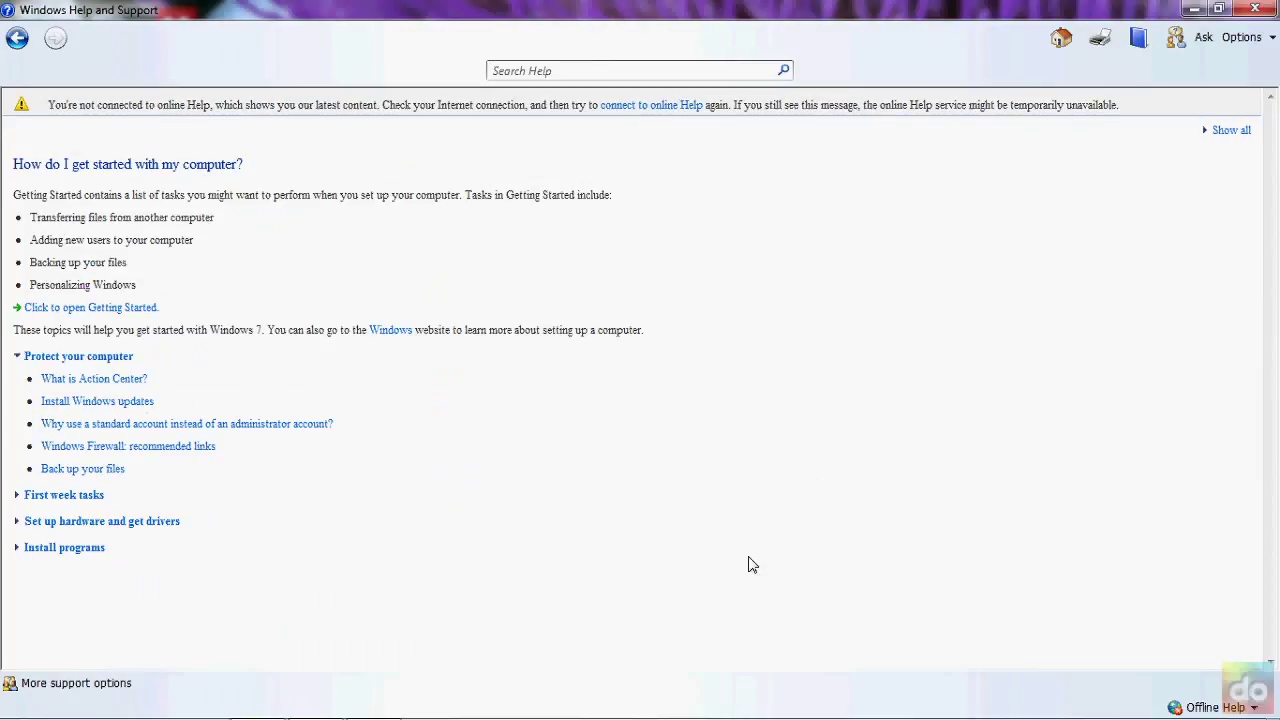
pyautogui.click(98, 379)
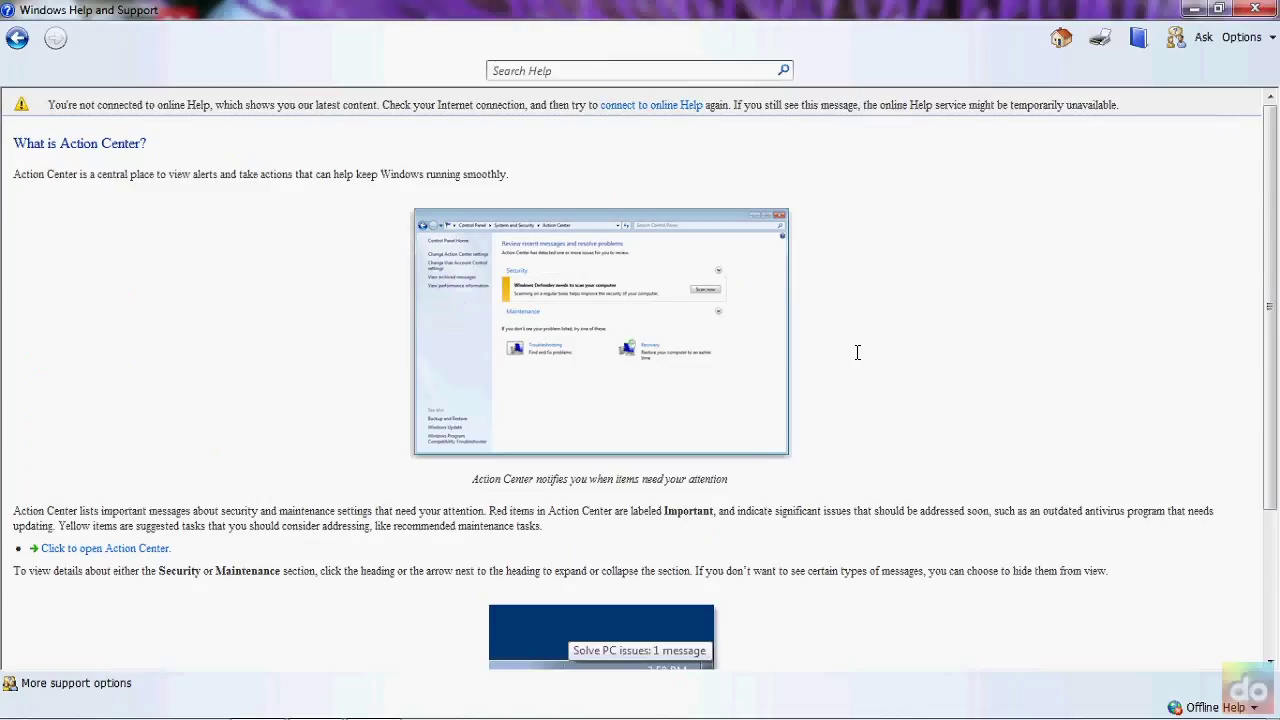
# - Read through the "What is Action Center?" help topic and close Windows Help and Support
pyautogui.scroll(-4, 857, 352)
pyautogui.scroll(2, 854, 389)
pyautogui.scroll(2, 856, 397)
pyautogui.click(1254, 10)
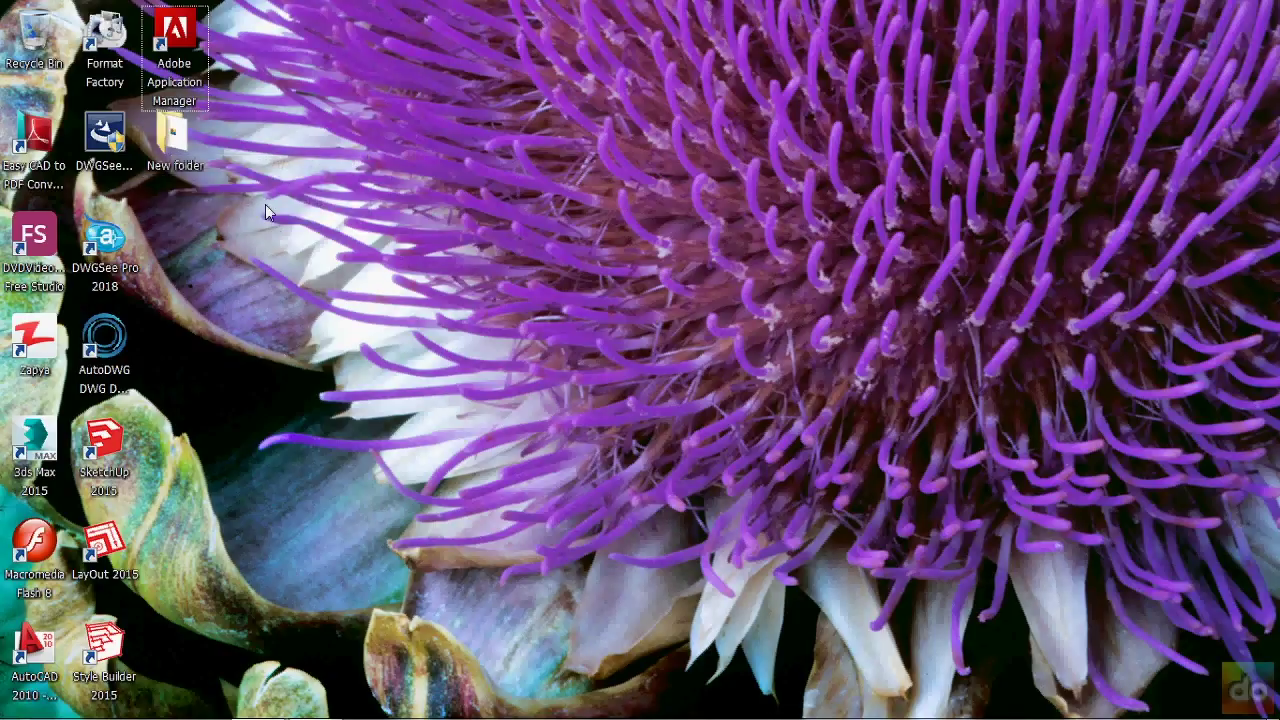
# - Try to move New folder from the icon columns to the middle of the desktop
pyautogui.moveTo(172, 137)
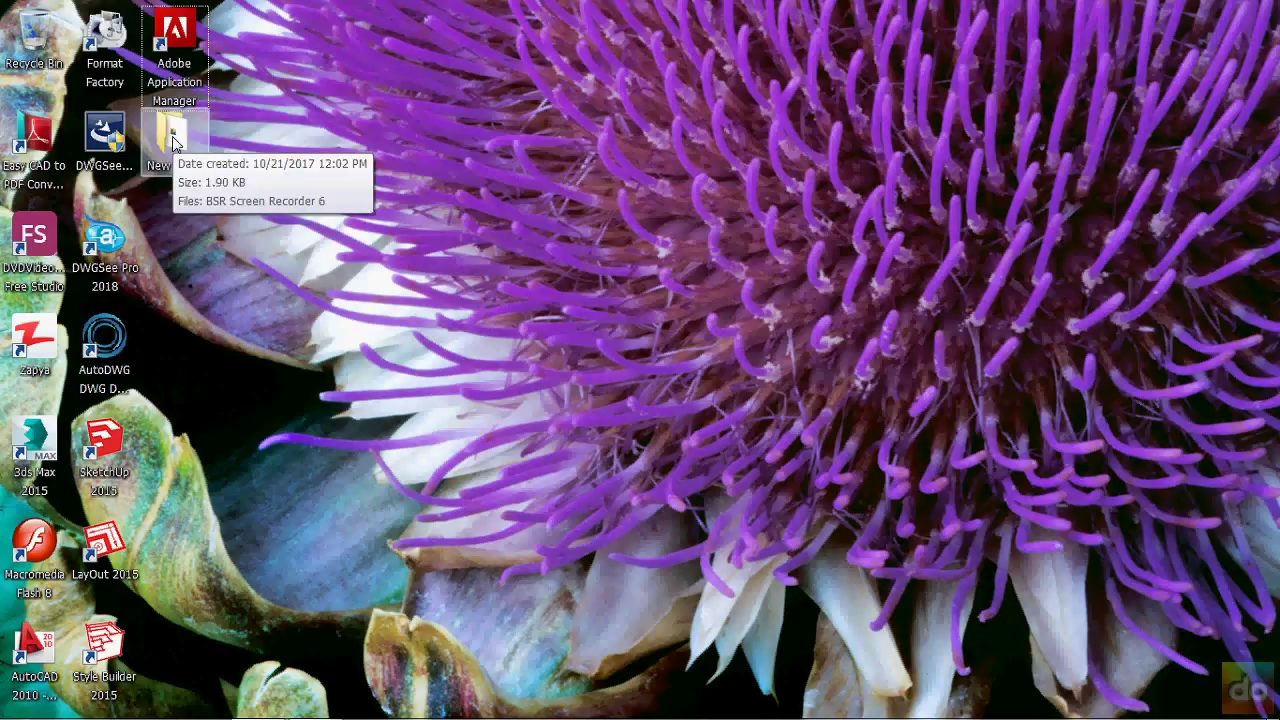
pyautogui.moveTo(172, 140); pyautogui.dragTo(748, 325)
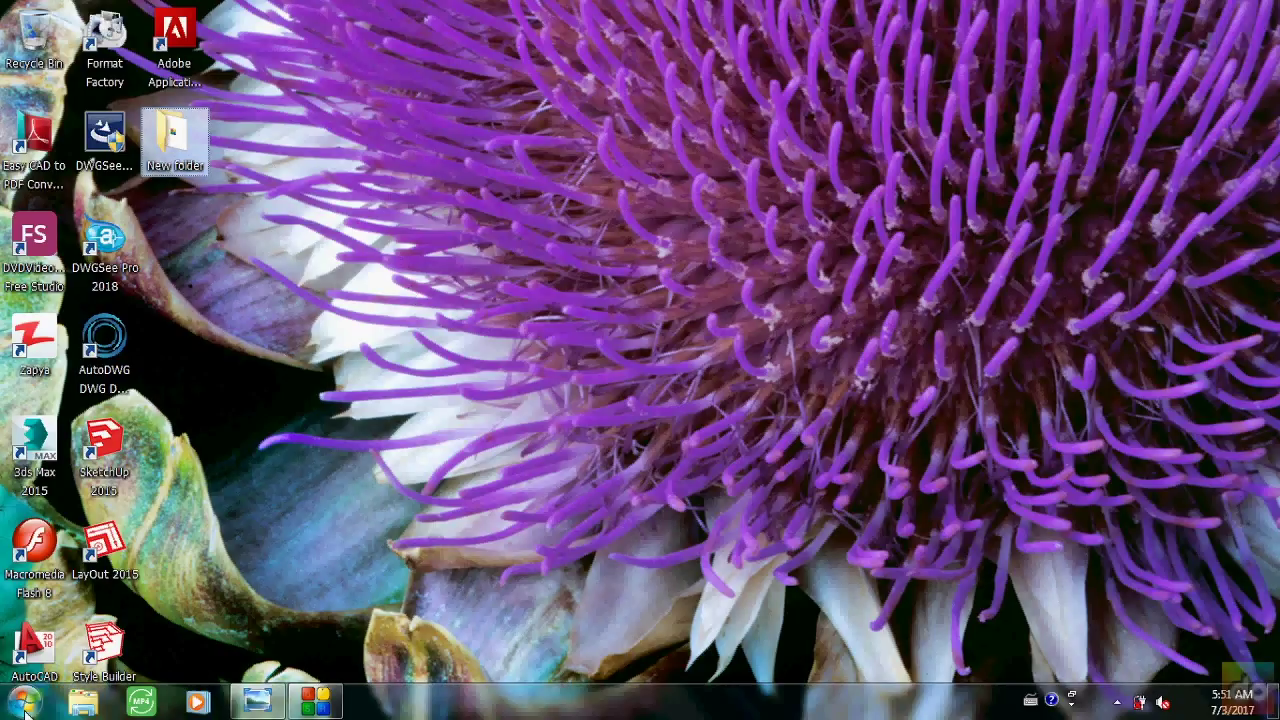
# - Start Word 2016 and create a blank document
pyautogui.click(24, 700)
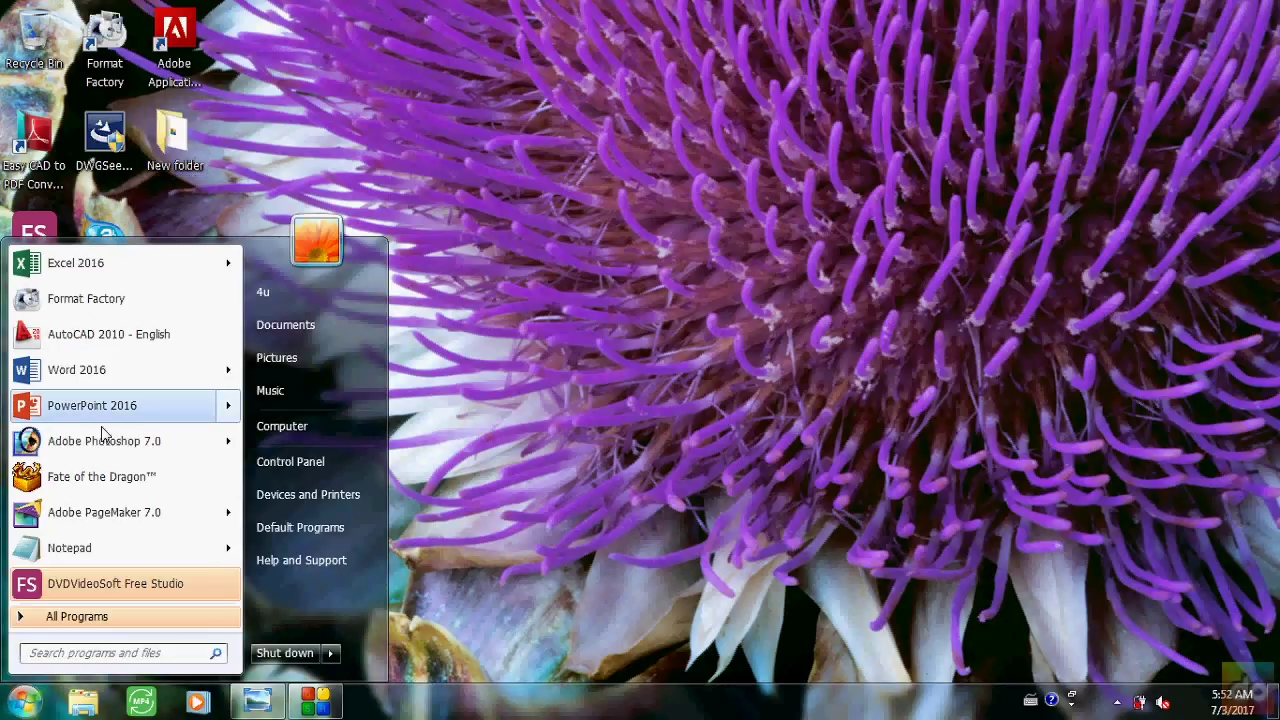
pyautogui.click(90, 374)
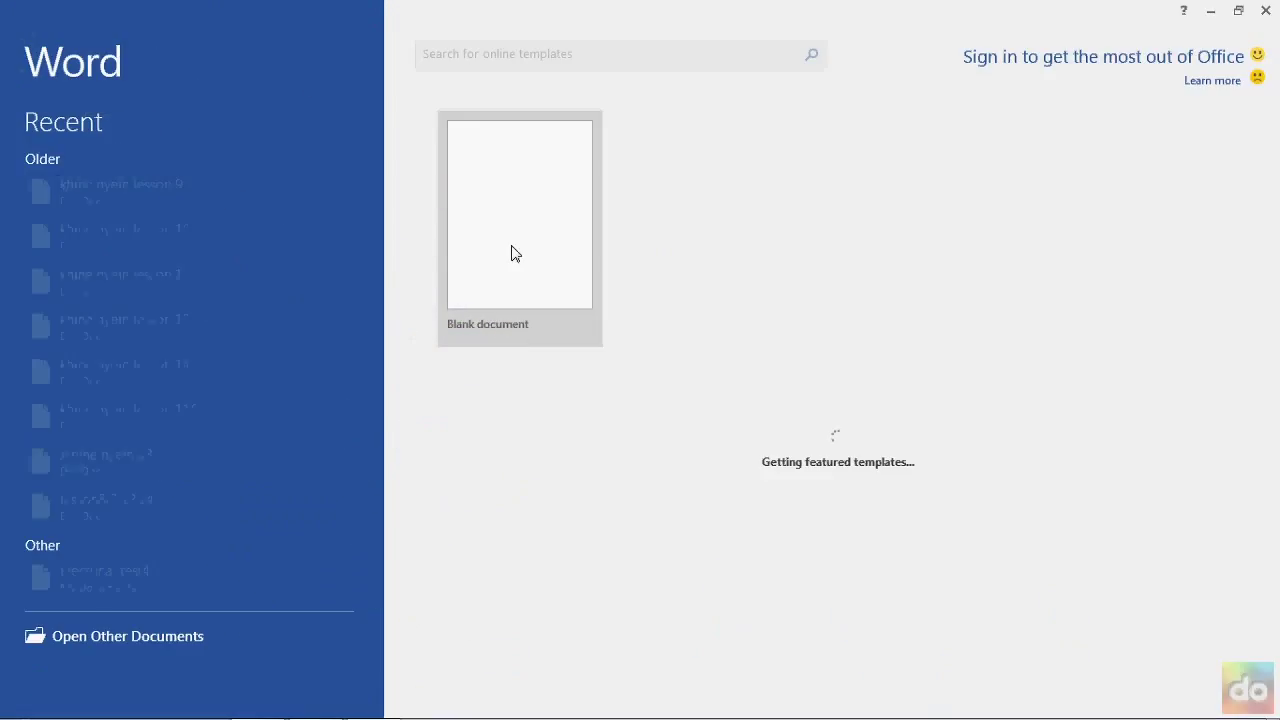
pyautogui.click(513, 253)
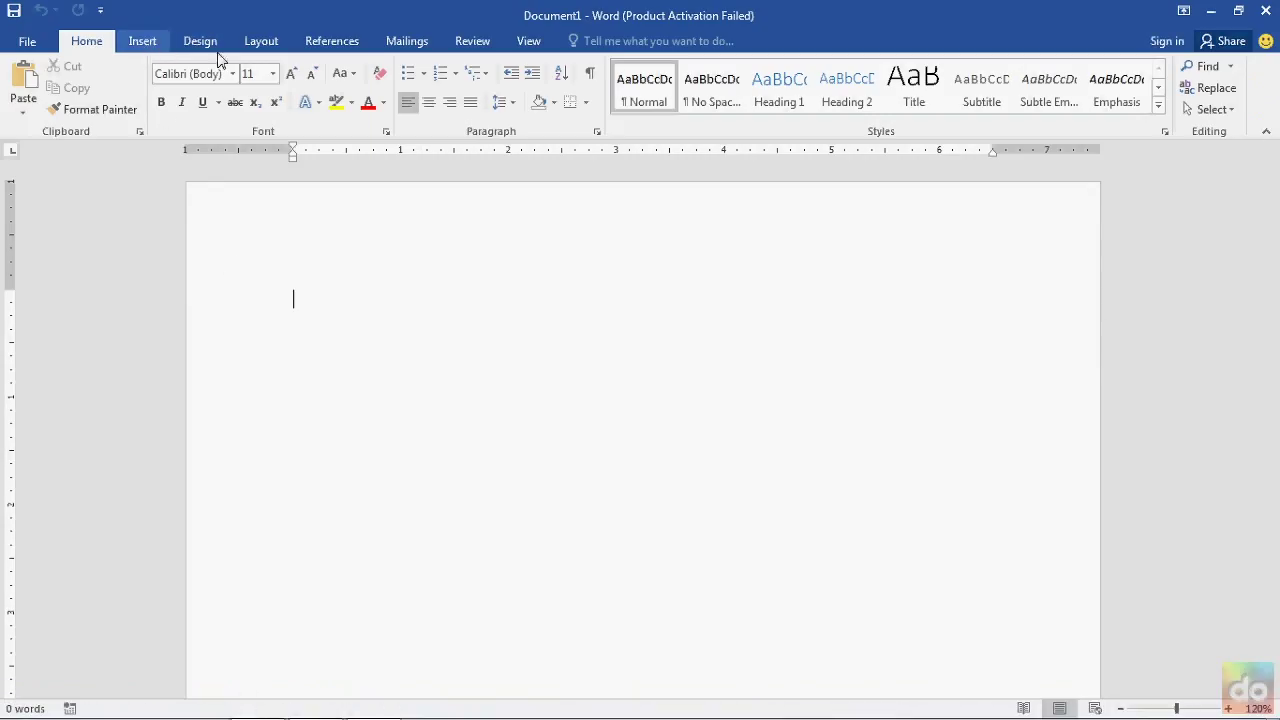
# - Draw an oval shape about 1.42" high and 1.44" wide on the page and move it further right and slightly down
pyautogui.click(147, 42)
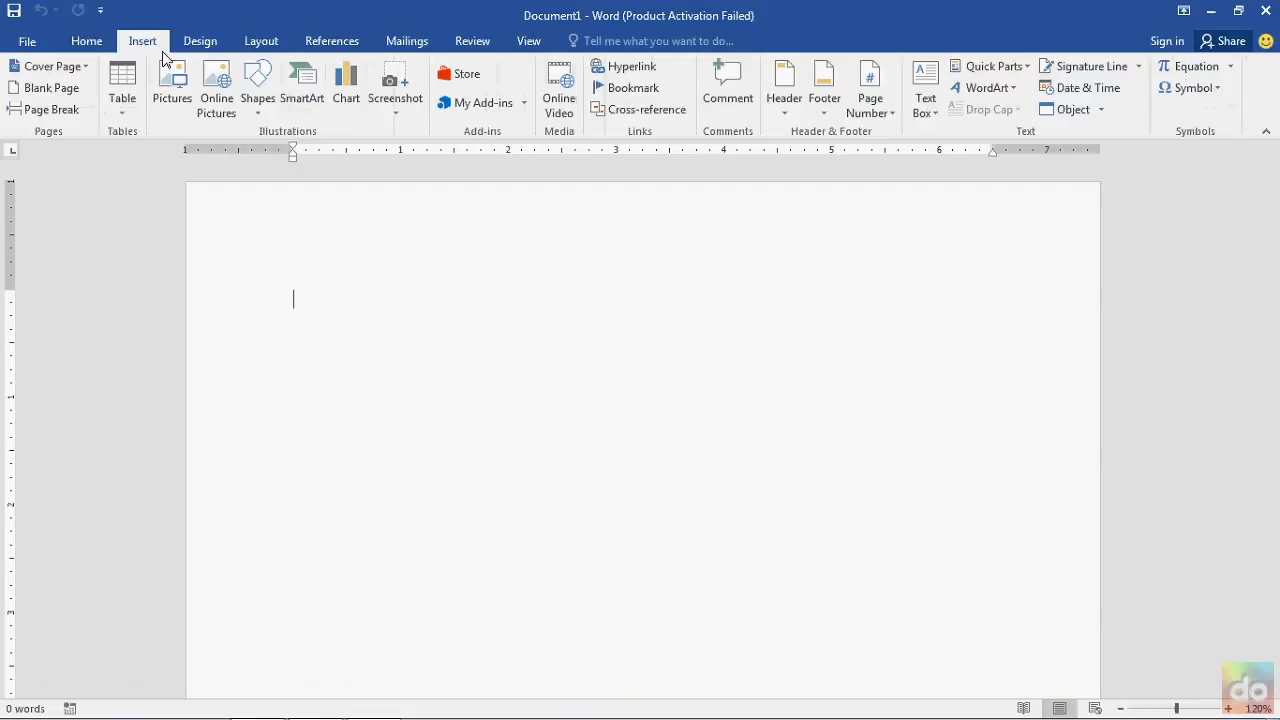
pyautogui.click(262, 112)
pyautogui.click(339, 156)
pyautogui.moveTo(449, 303); pyautogui.dragTo(606, 457)
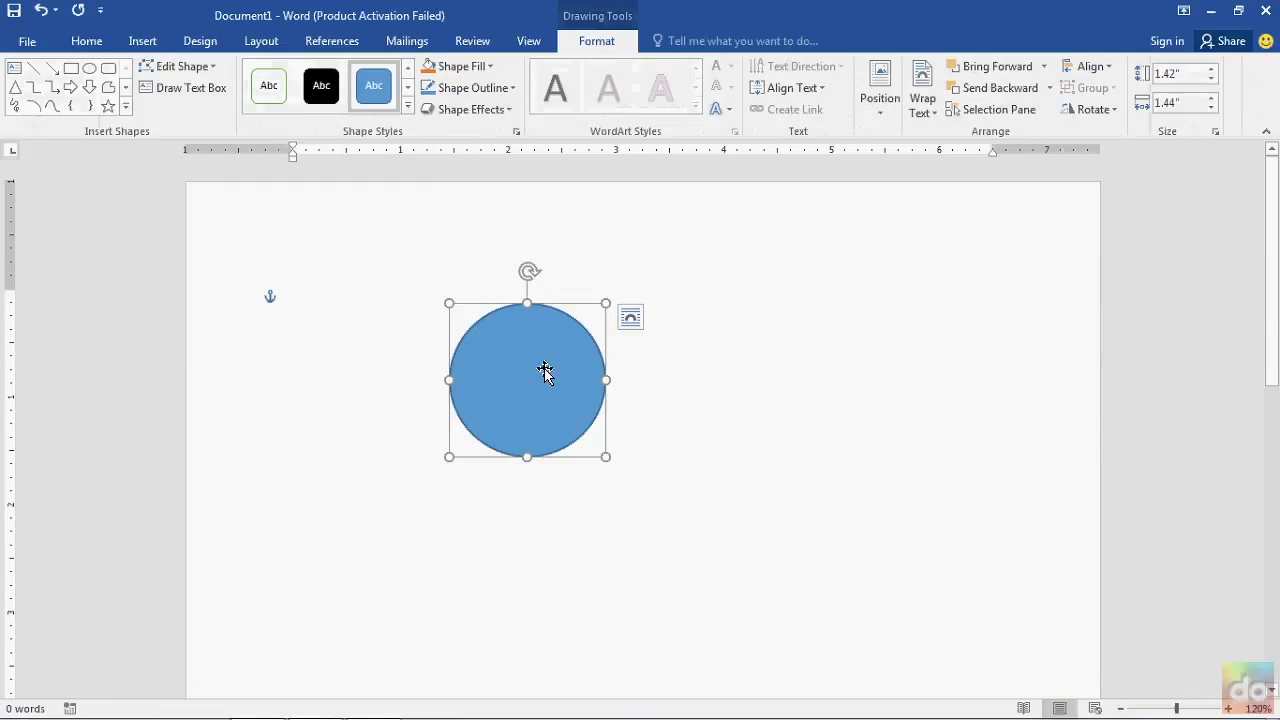
pyautogui.moveTo(545, 372); pyautogui.dragTo(728, 411)
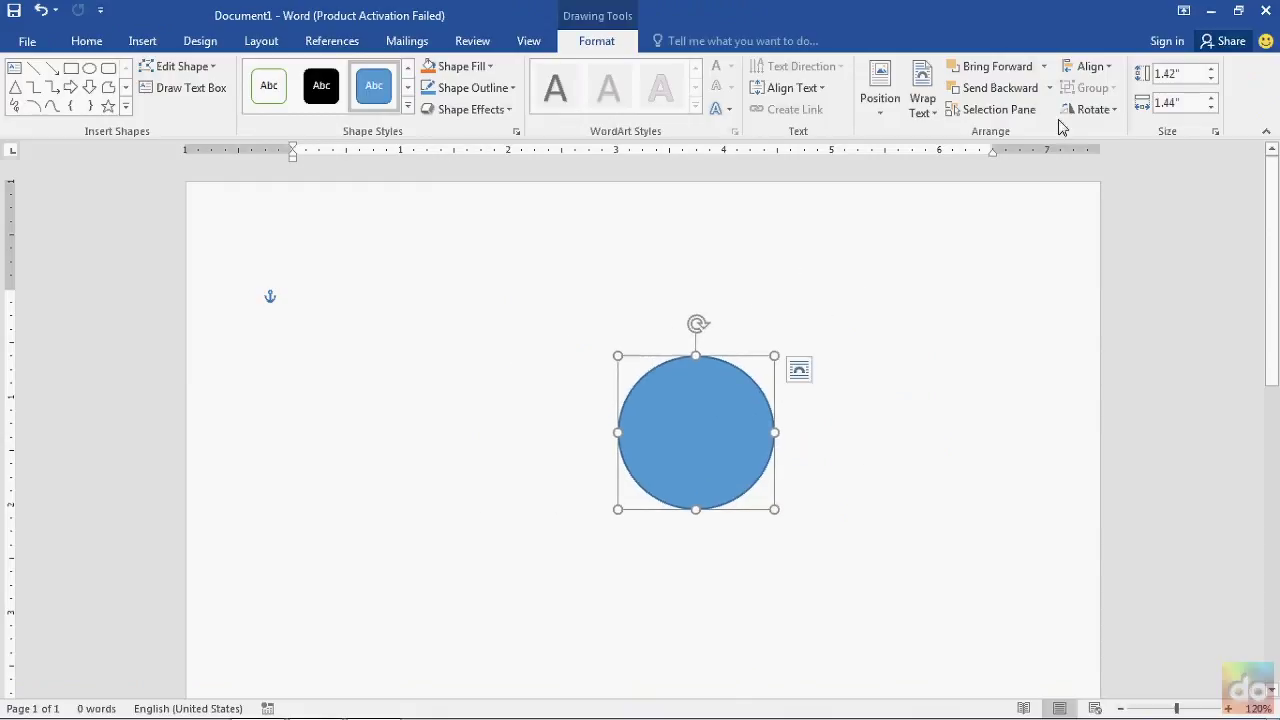
# - Close the Word document without saving the changes
pyautogui.click(1265, 9)
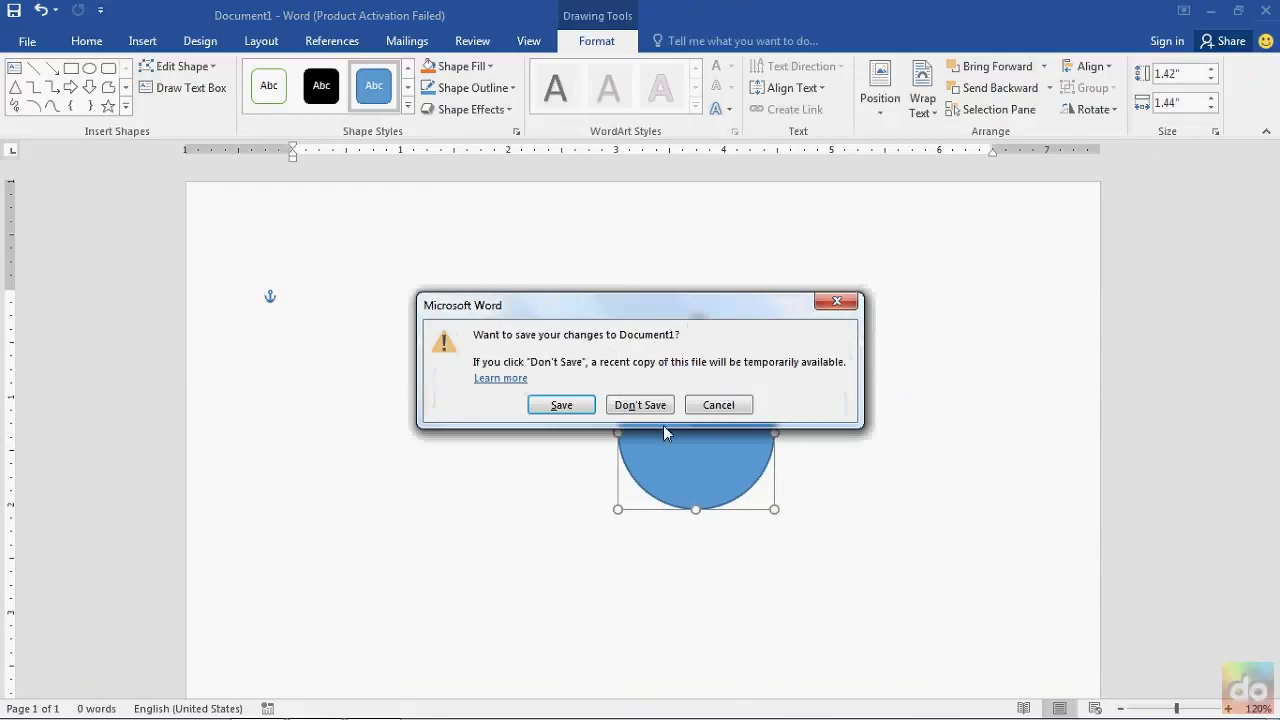
pyautogui.click(640, 405)
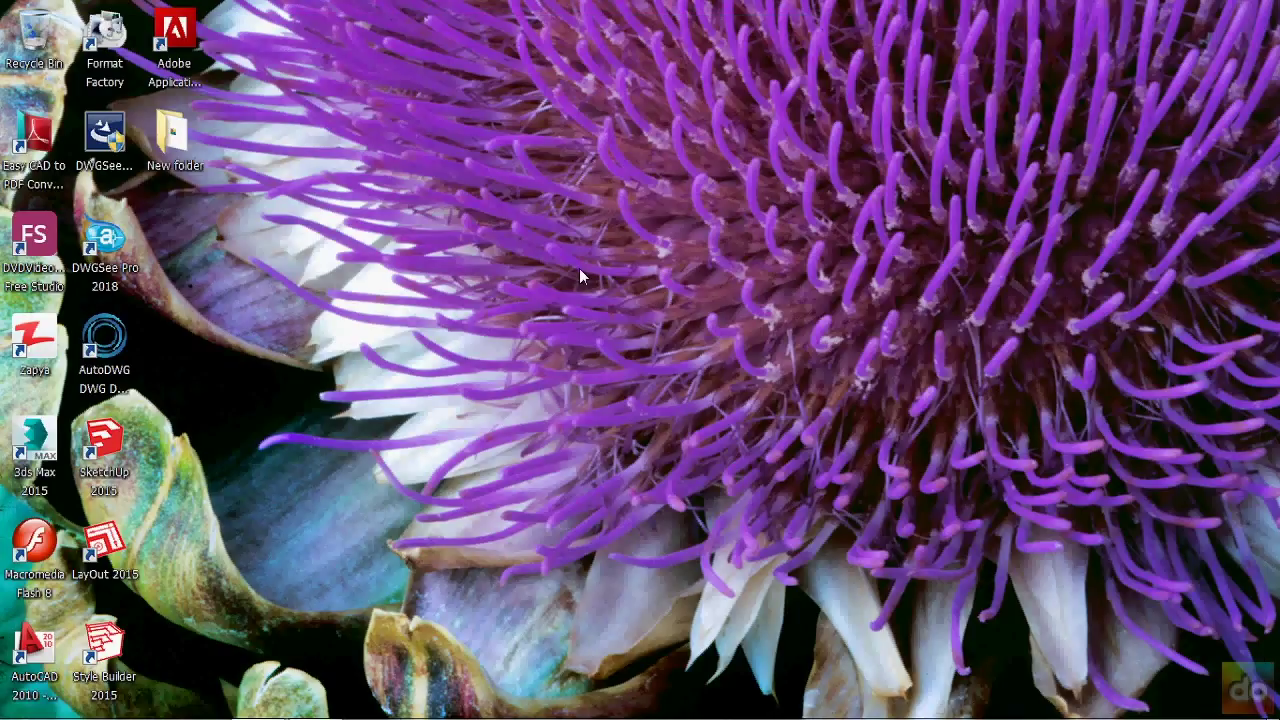